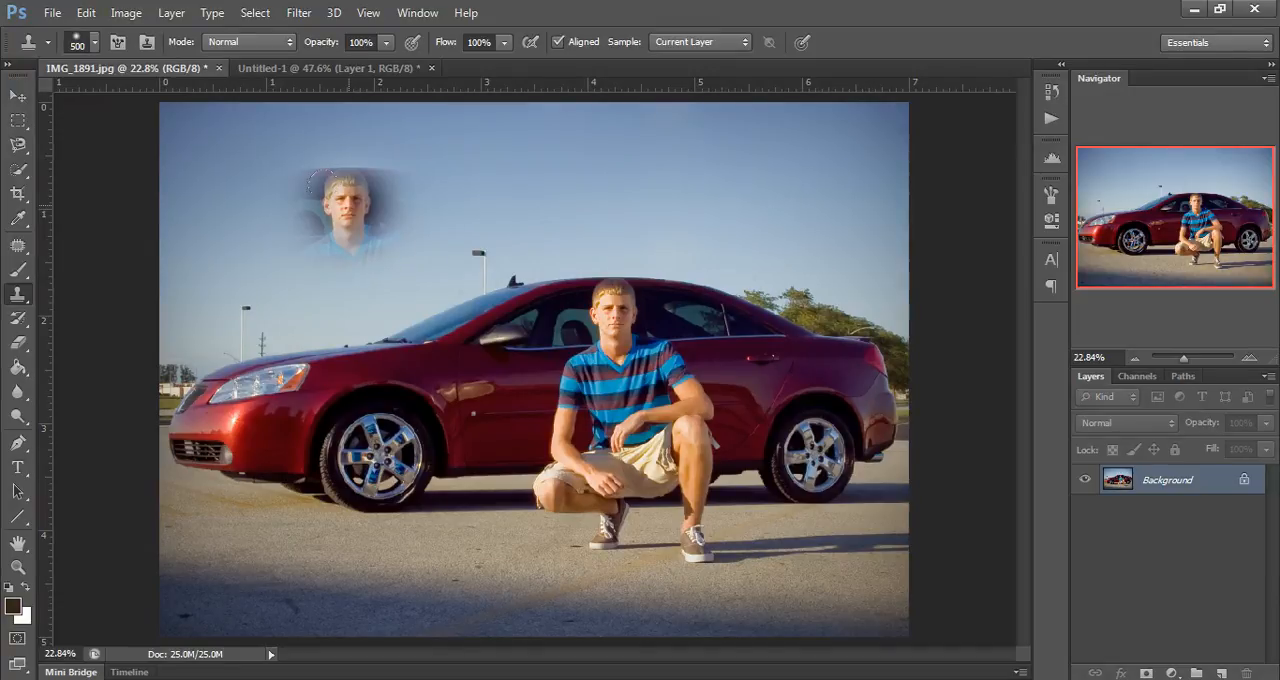
Step: Clone the crouching man's head, the car's rear and the pavement into the sky, front bumper and door with a 500 px Clone Stamp brush
mouse_move(343, 213)
mouse_down()
mouse_move(354, 239)
mouse_move(364, 217)
mouse_move(305, 241)
mouse_move(290, 205)
mouse_move(265, 265)
mouse_move(255, 228)
mouse_up()
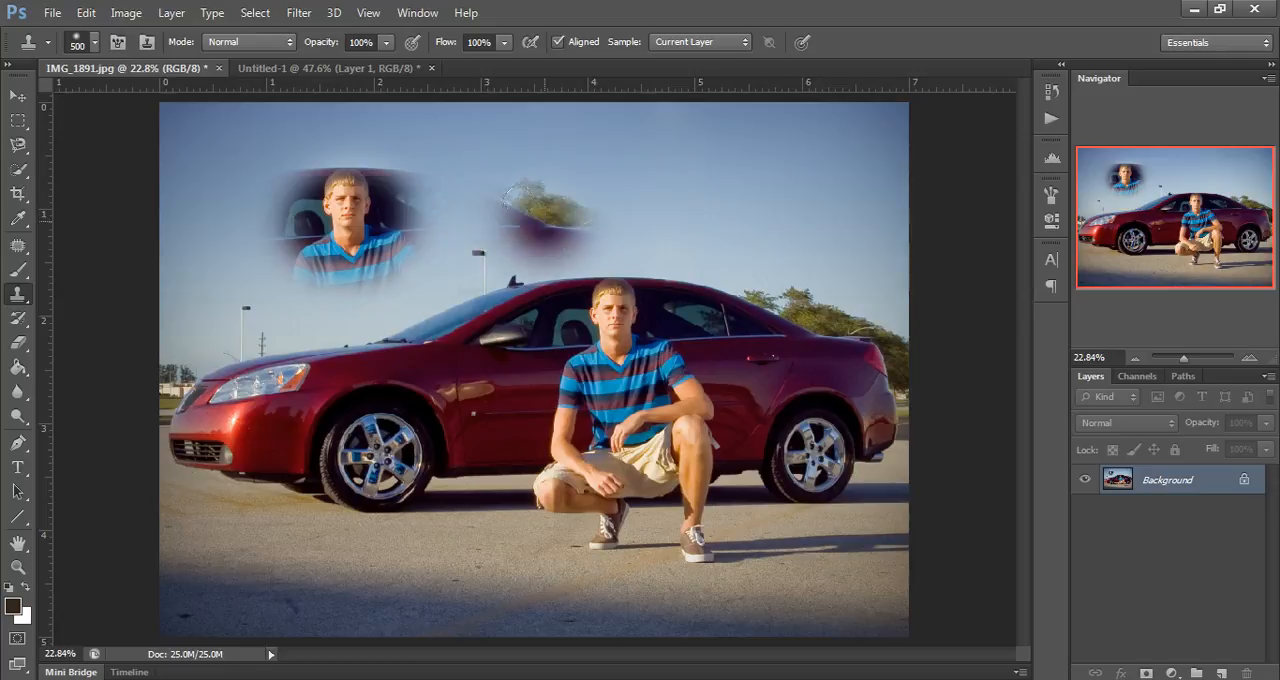
mouse_move(545, 210)
mouse_down()
mouse_move(616, 228)
mouse_move(585, 220)
mouse_up()
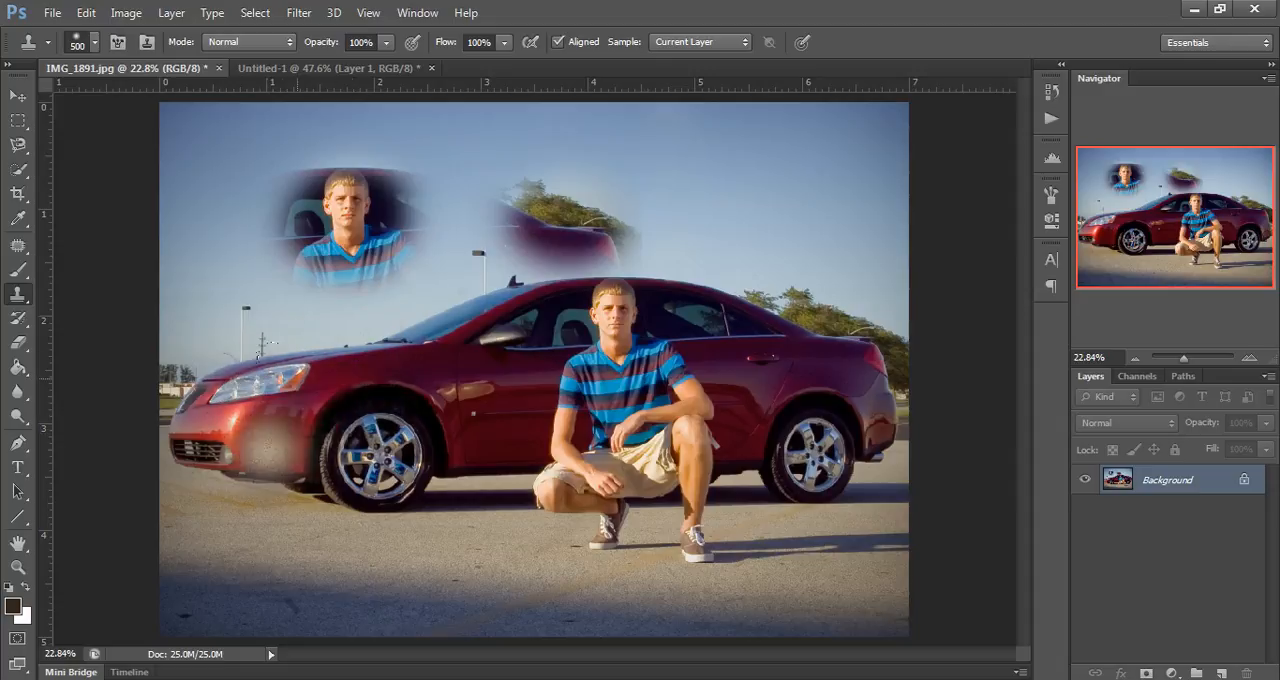
mouse_move(251, 381)
mouse_down()
mouse_move(262, 410)
mouse_move(330, 385)
mouse_move(290, 352)
mouse_move(271, 389)
mouse_up()
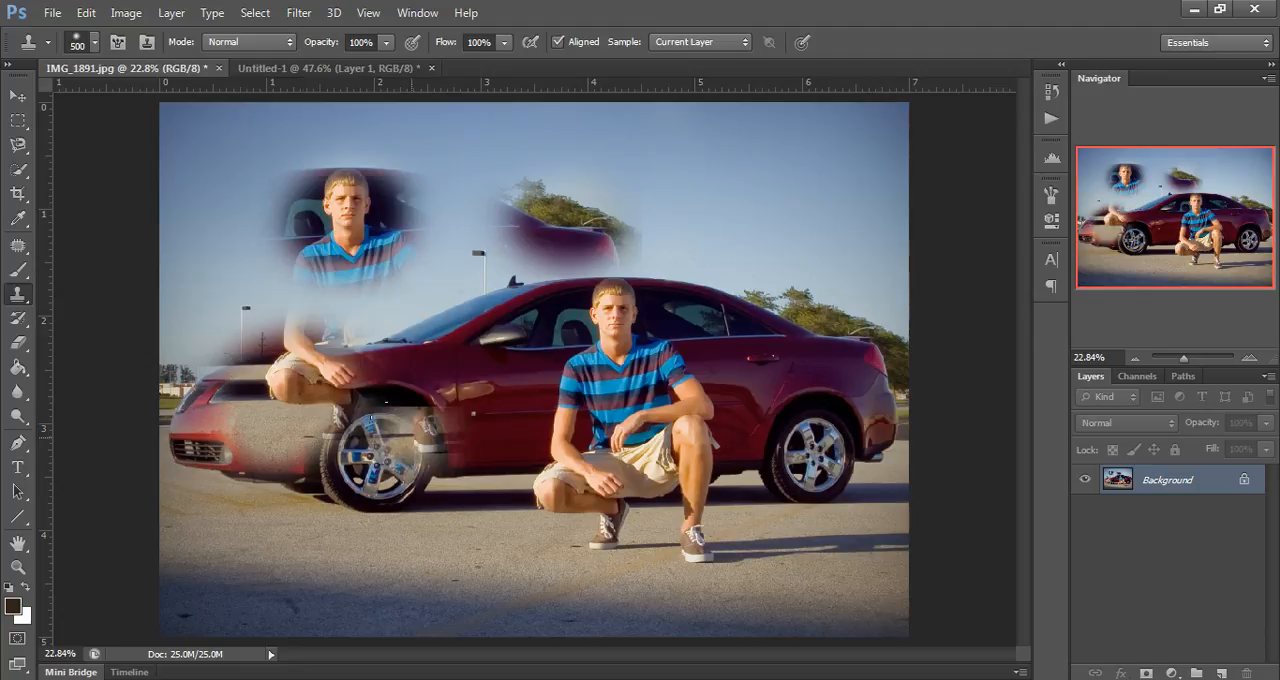
mouse_move(450, 434)
mouse_down()
mouse_move(520, 455)
mouse_move(462, 433)
mouse_up()
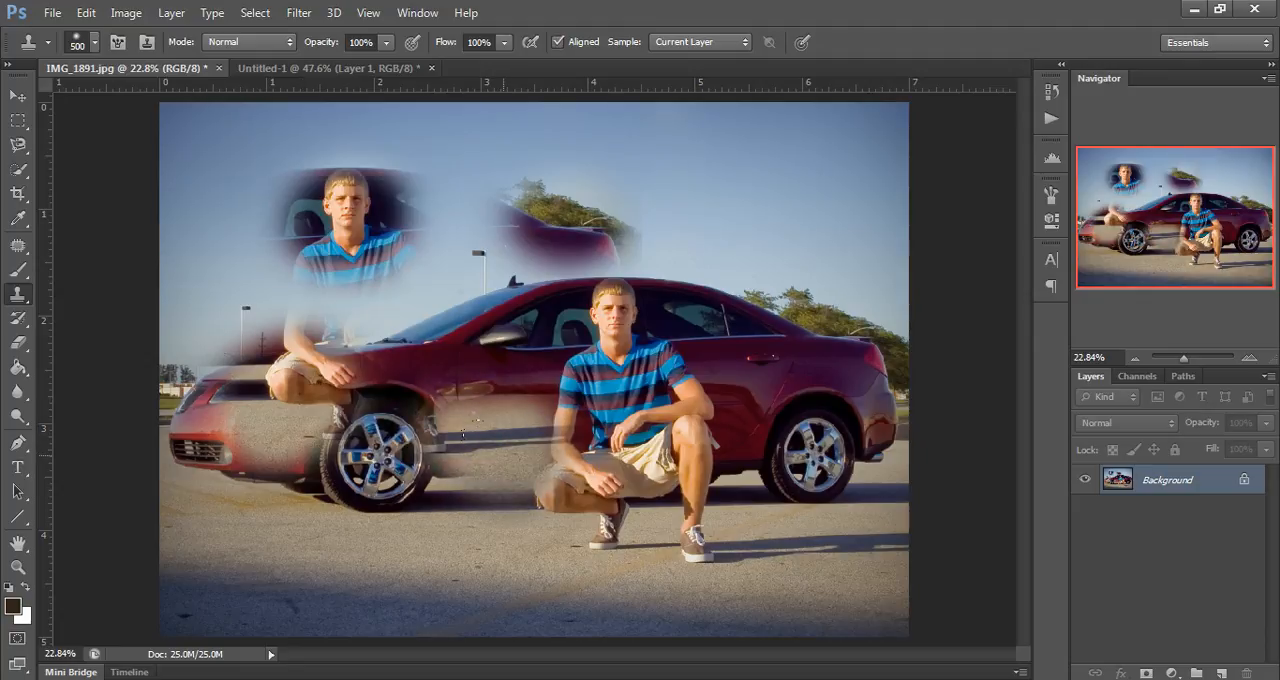
Step: Continue the aligned cloning to fill in the duplicate car's roof and side and the duplicate man's torso and legs
mouse_move(506, 247)
mouse_down()
mouse_move(453, 170)
mouse_move(412, 157)
mouse_move(470, 130)
mouse_move(536, 127)
mouse_move(502, 98)
mouse_move(531, 110)
mouse_move(561, 159)
mouse_move(577, 156)
mouse_up()
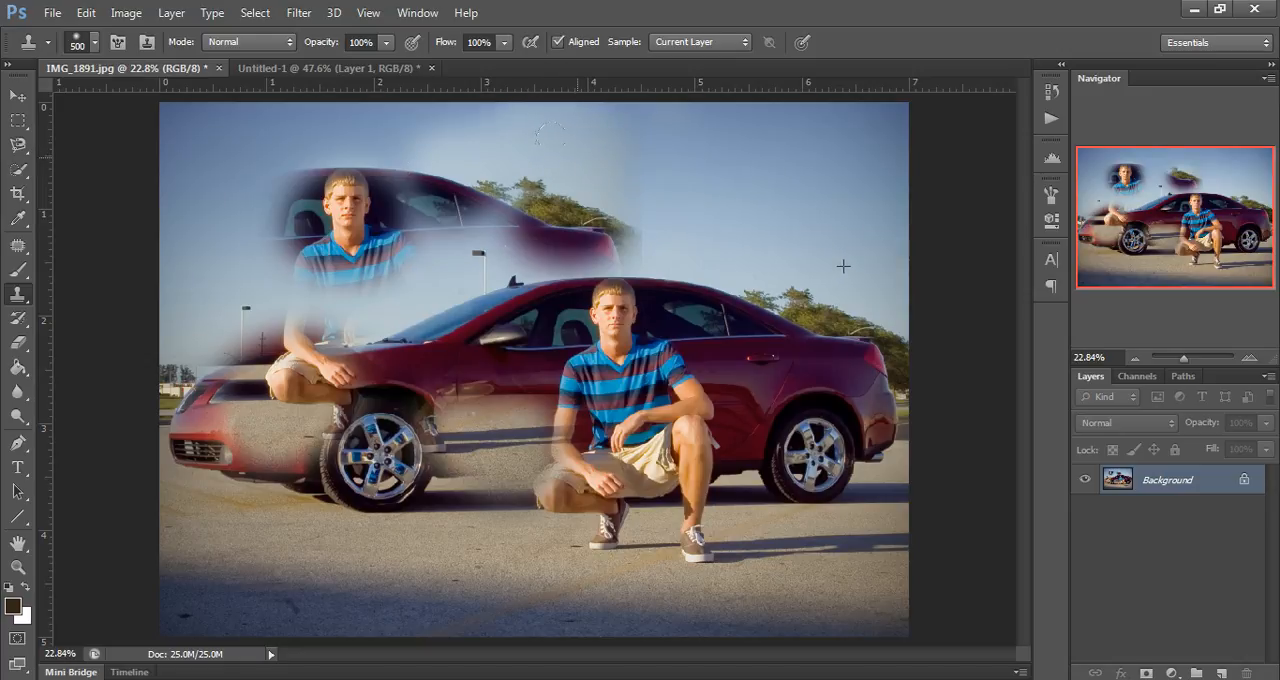
drag(577, 156, 559, 189)
mouse_move(480, 212)
mouse_down()
mouse_move(450, 238)
mouse_move(385, 258)
mouse_up()
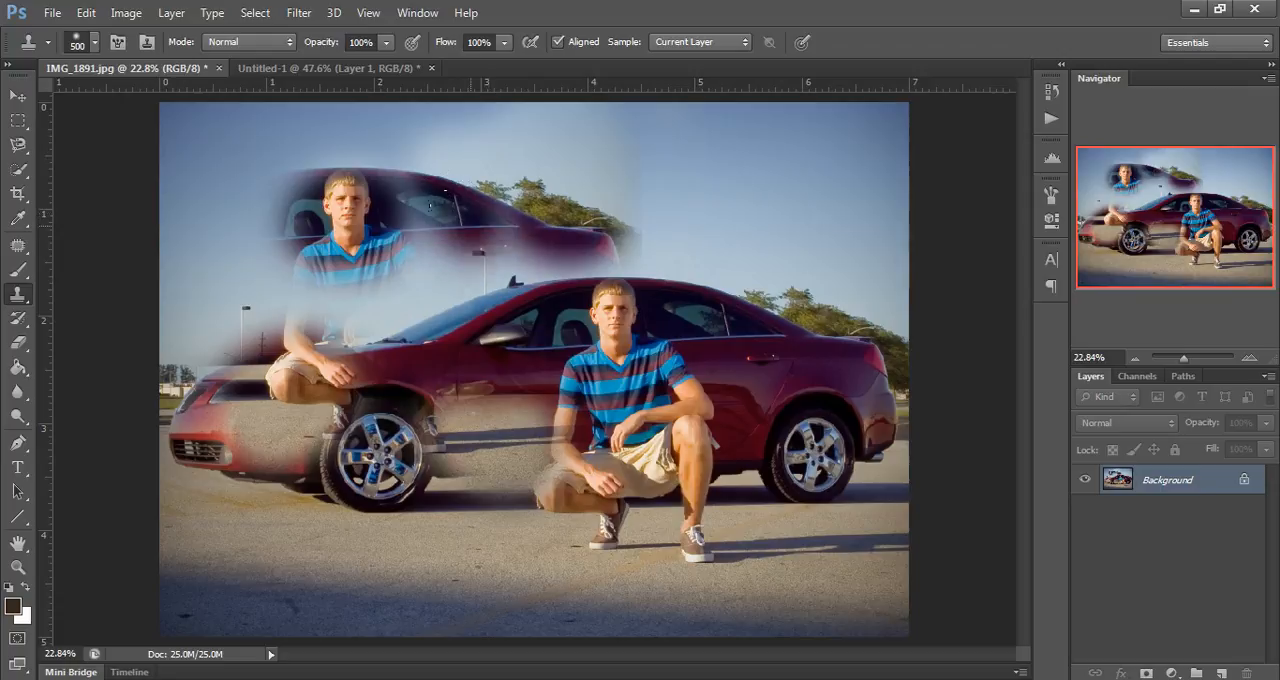
mouse_move(465, 238)
mouse_down()
mouse_move(430, 285)
mouse_move(434, 306)
mouse_move(451, 300)
mouse_move(429, 326)
mouse_move(445, 294)
mouse_move(404, 318)
mouse_move(435, 450)
mouse_move(419, 448)
mouse_move(430, 424)
mouse_move(367, 408)
mouse_move(373, 434)
mouse_move(345, 377)
mouse_move(380, 342)
mouse_move(388, 305)
mouse_move(373, 203)
mouse_move(347, 248)
mouse_up()
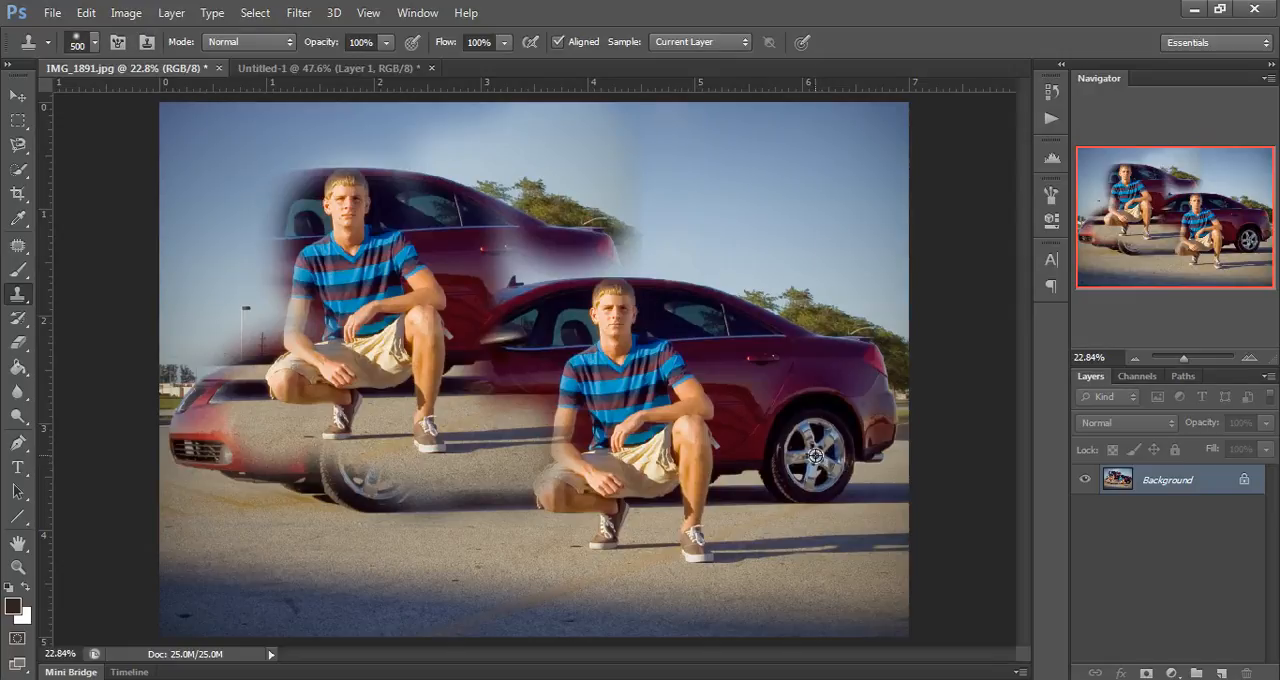
Step: Sample the car's rear wheel and clone it over the original man's face
alt+click(815, 455)
mouse_move(605, 300)
mouse_down()
mouse_move(604, 318)
mouse_move(608, 302)
mouse_up()
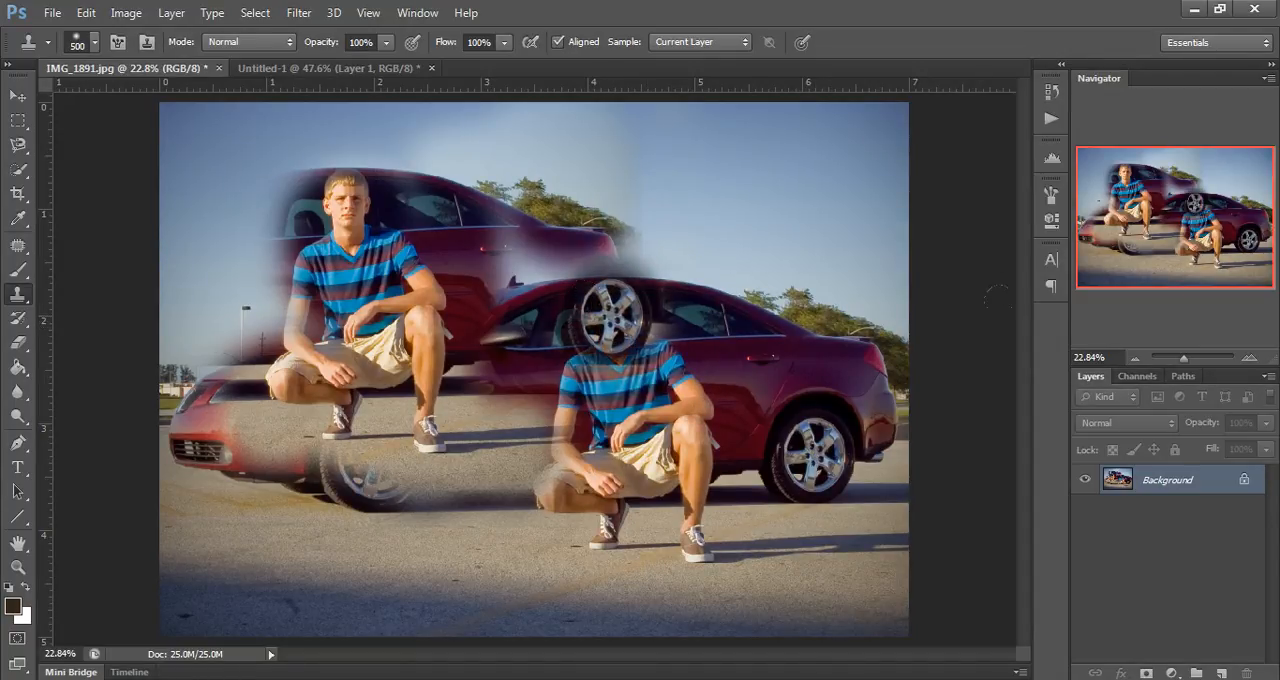
drag(660, 292, 653, 307)
Step: Clone the shoes onto the car door and the original man's shirt, and stamp a car fragment into the sky above the trunk
click(498, 424)
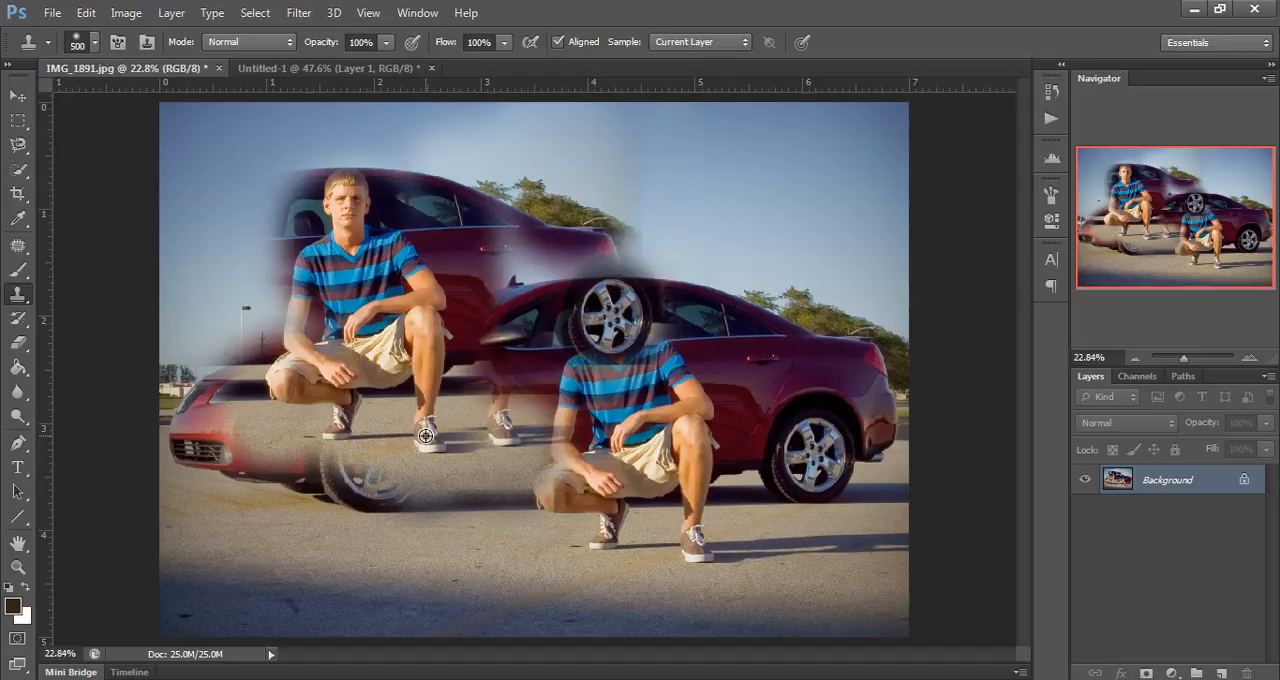
alt+click(426, 436)
click(572, 418)
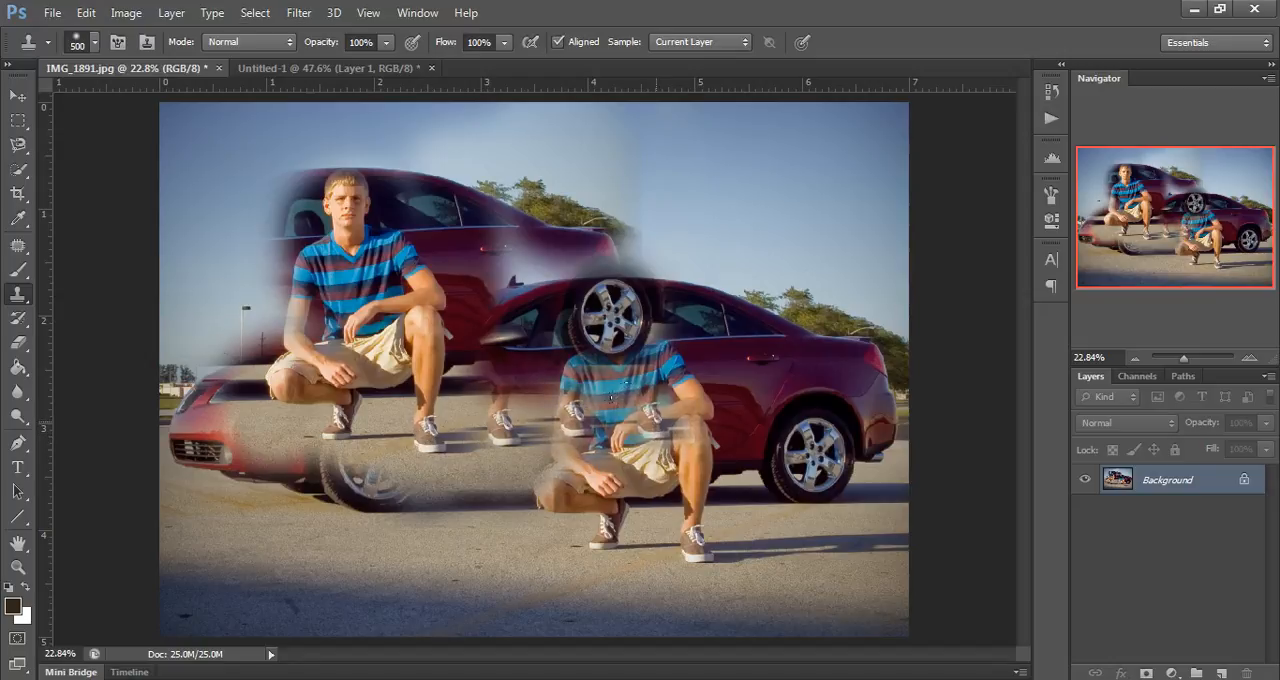
click(645, 410)
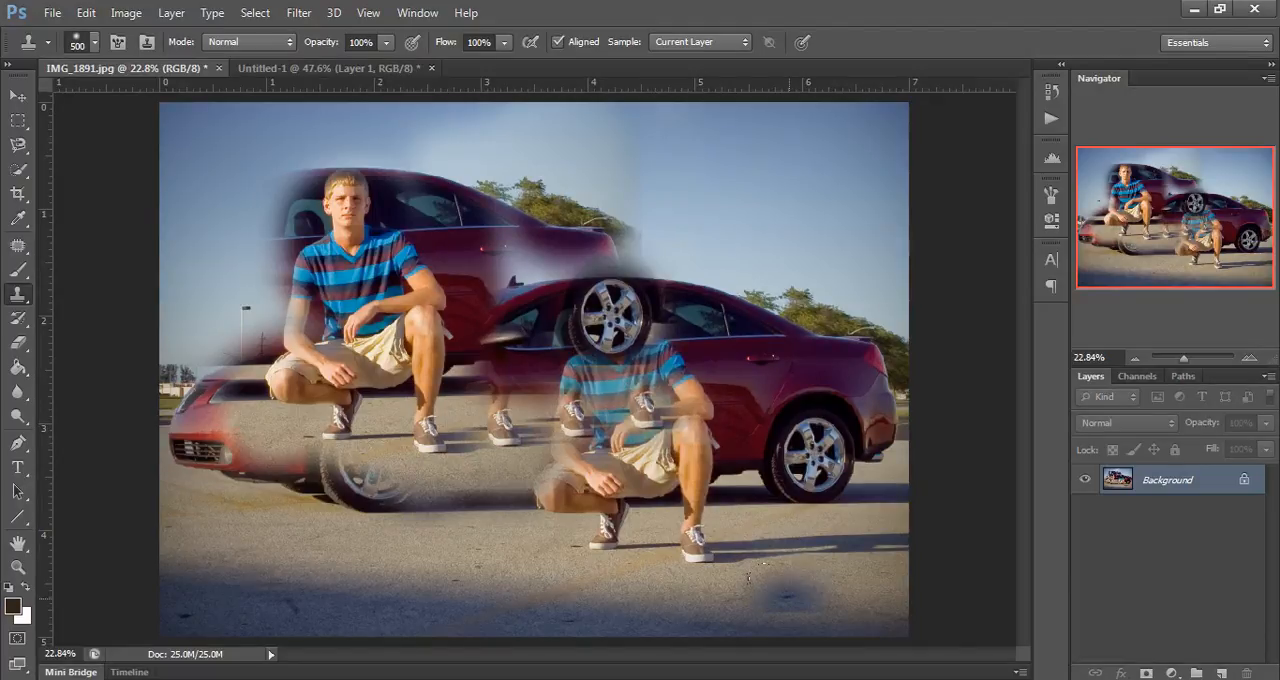
click(718, 220)
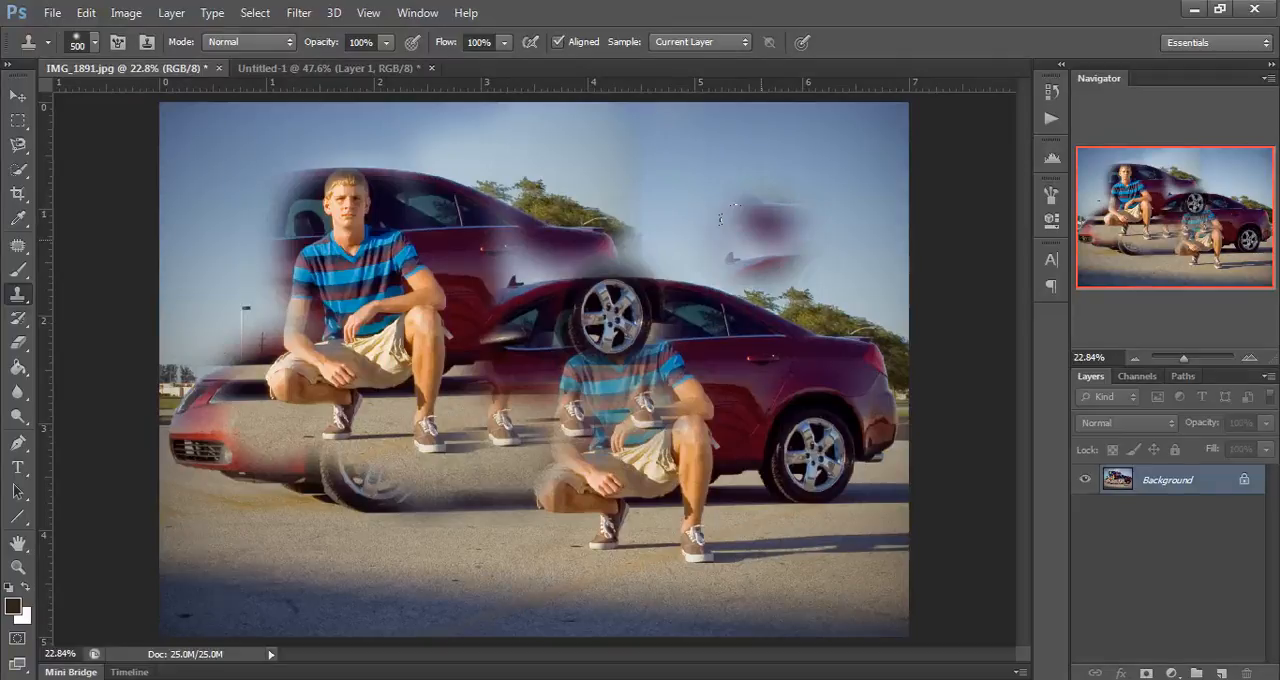
Step: Switch to the Untitled-1 autumn forest document and set the Clone Stamp brush size to 250 for working on the leafy foreground
click(337, 72)
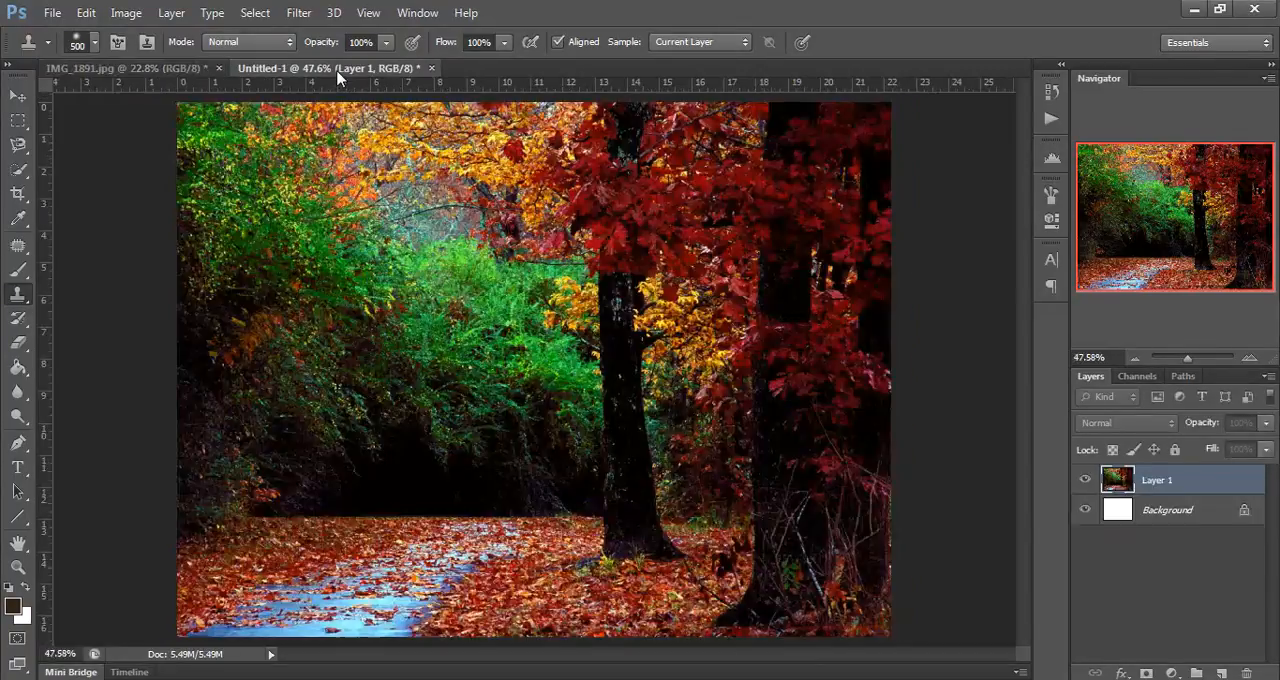
click(554, 590)
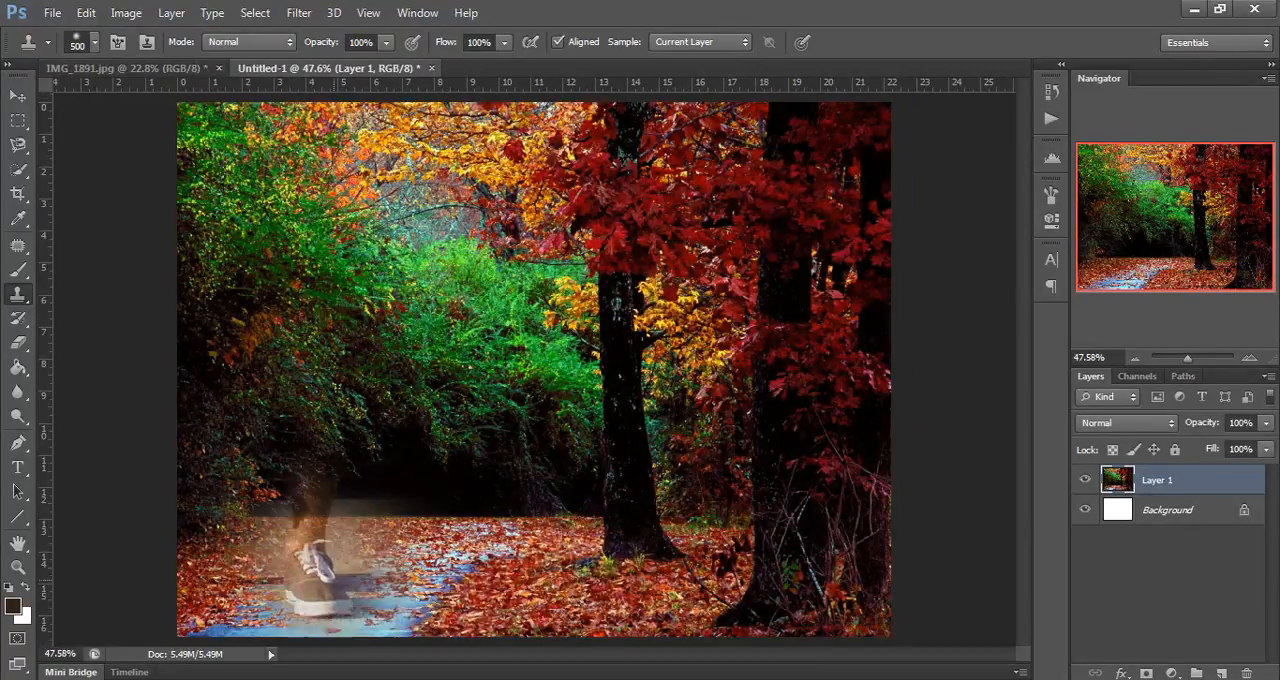
click(17, 96)
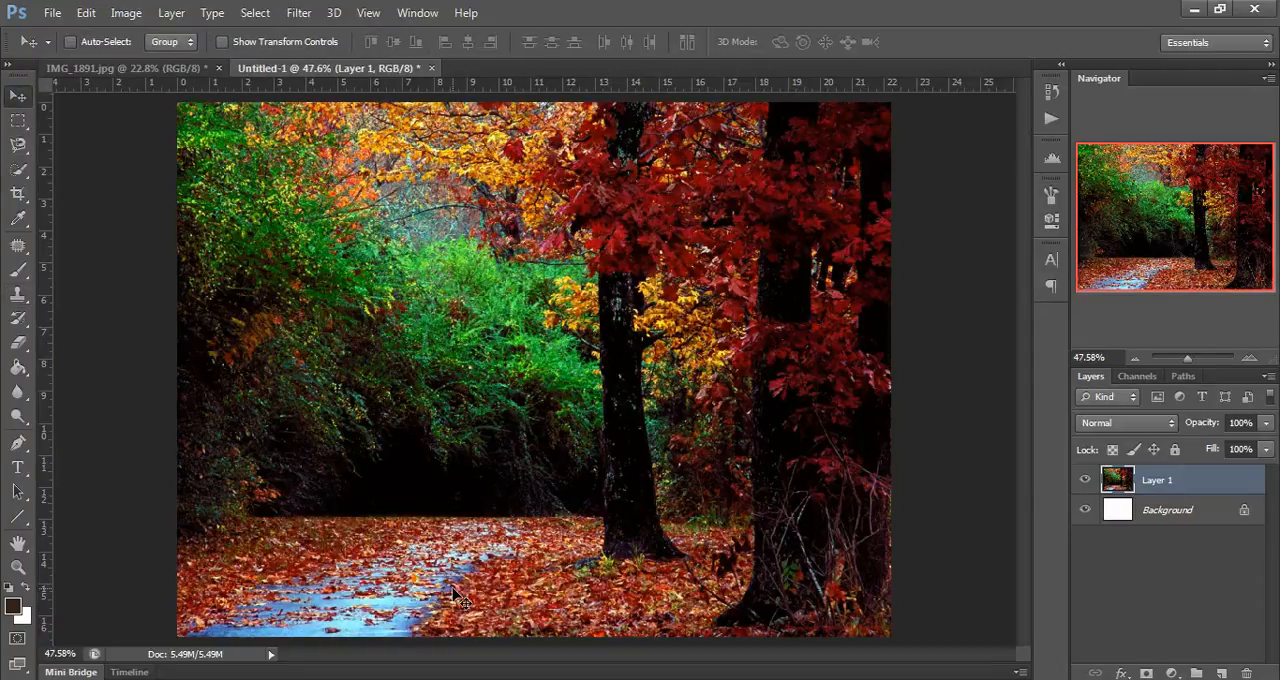
key(ctrl+plus)
key(ctrl+plus)
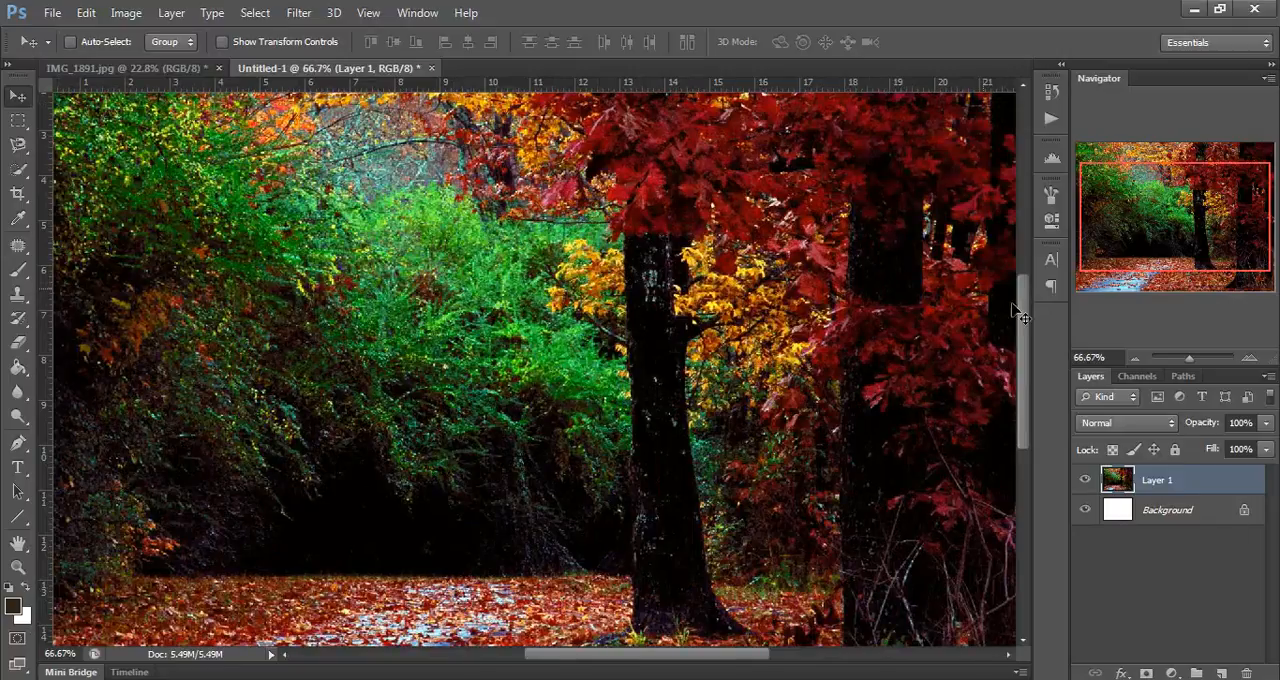
drag(1022, 310, 1022, 418)
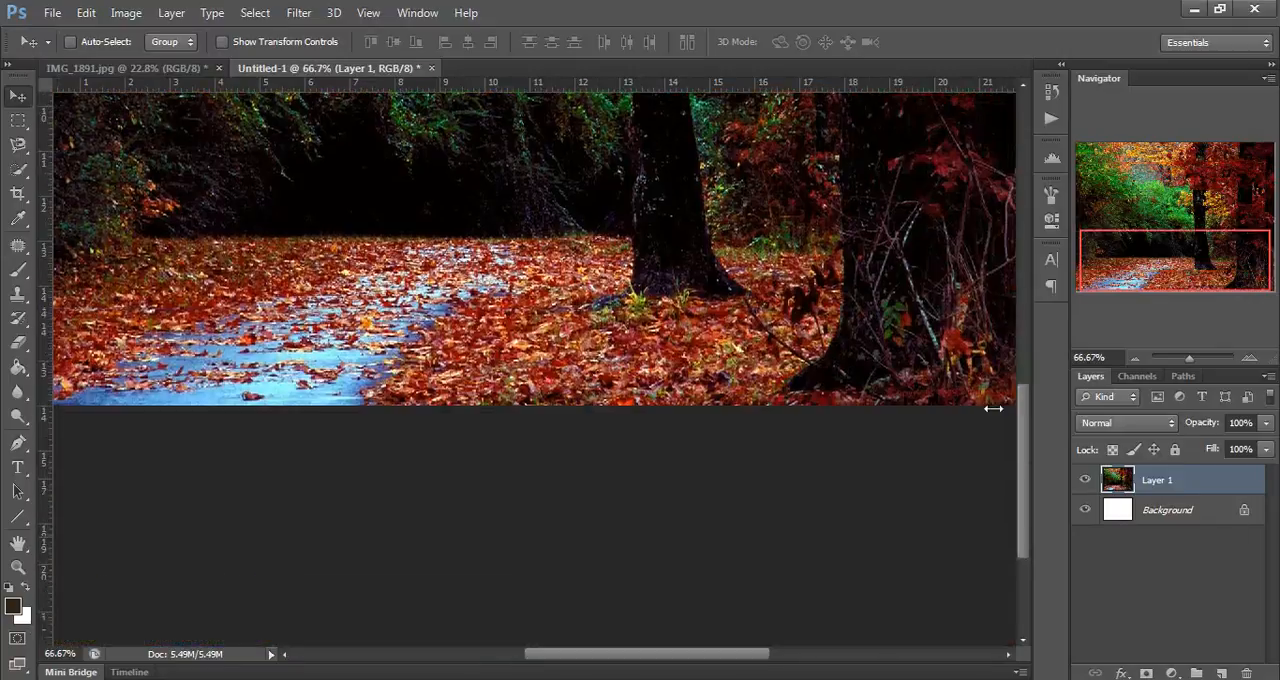
click(18, 296)
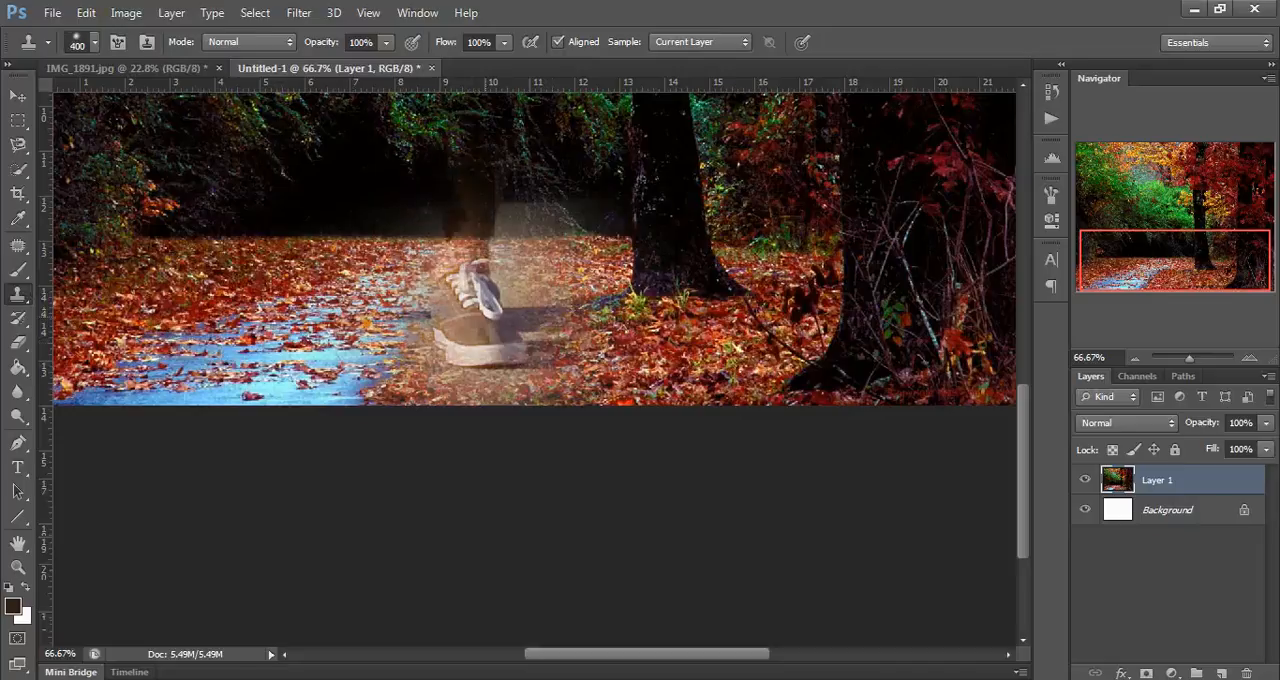
key(bracketleft)
key(bracketleft)
key(bracketleft)
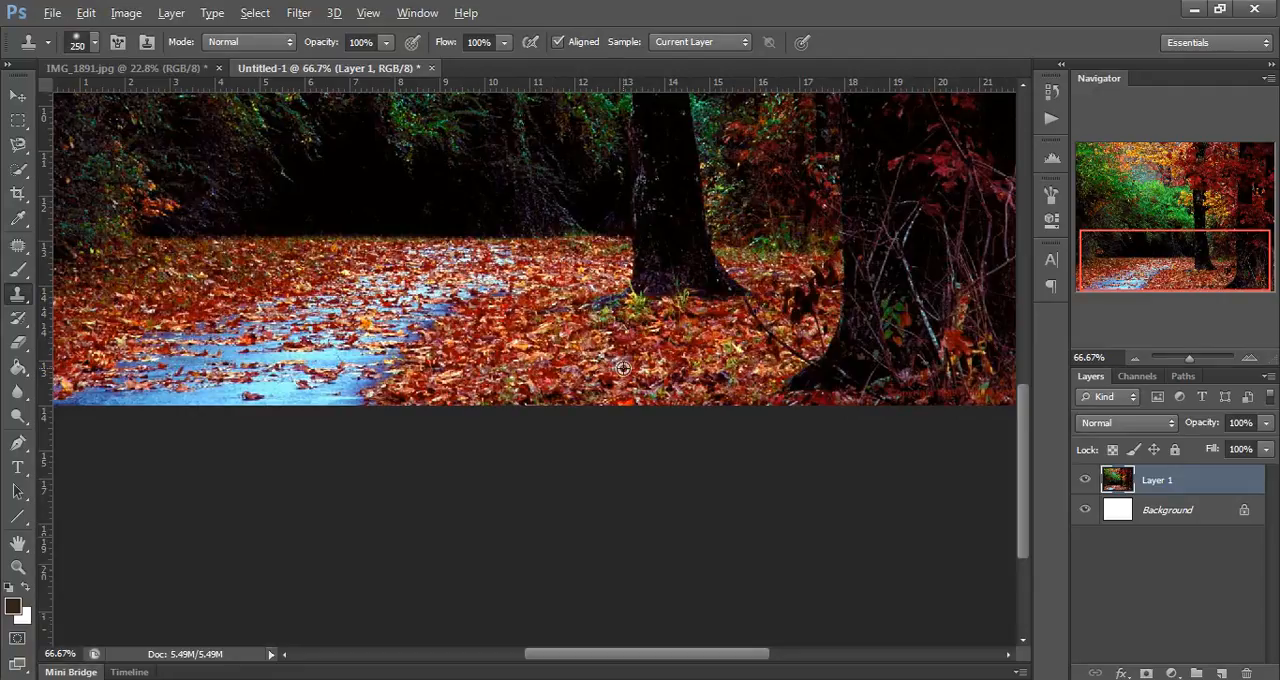
Step: Sample the fallen leaves beside the path and clone them over the near end of the blue path with a 150 px brush
alt+click(623, 368)
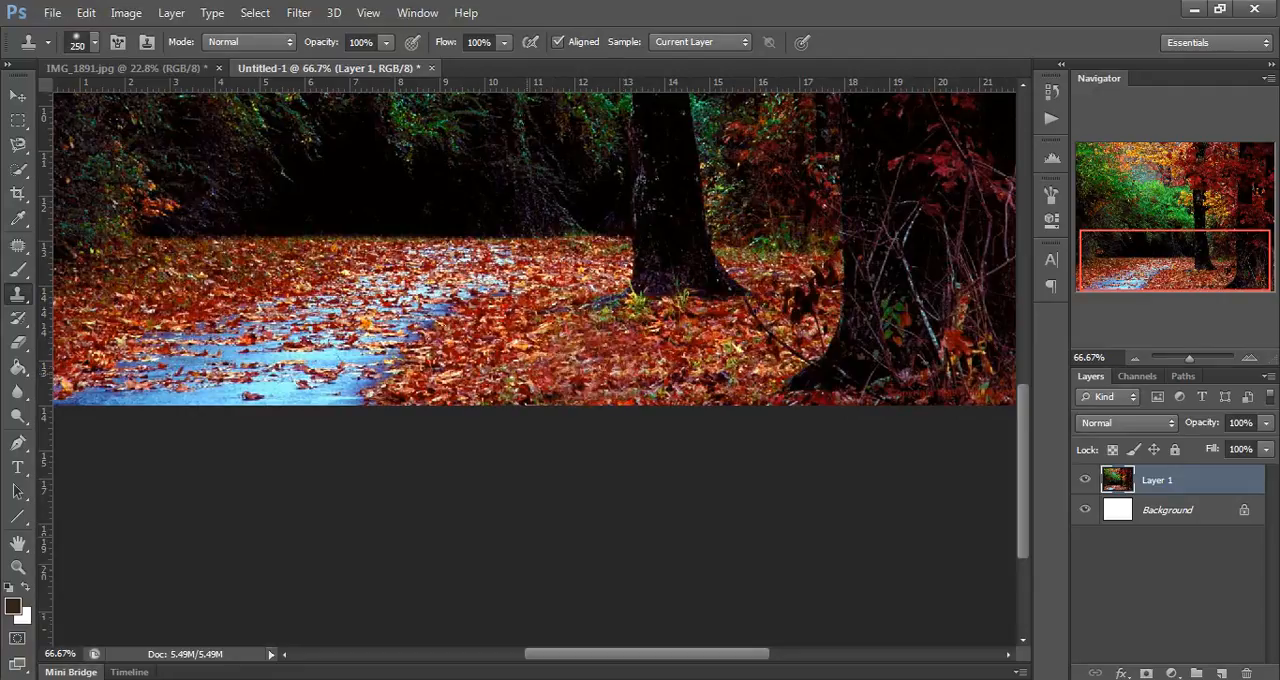
click(403, 366)
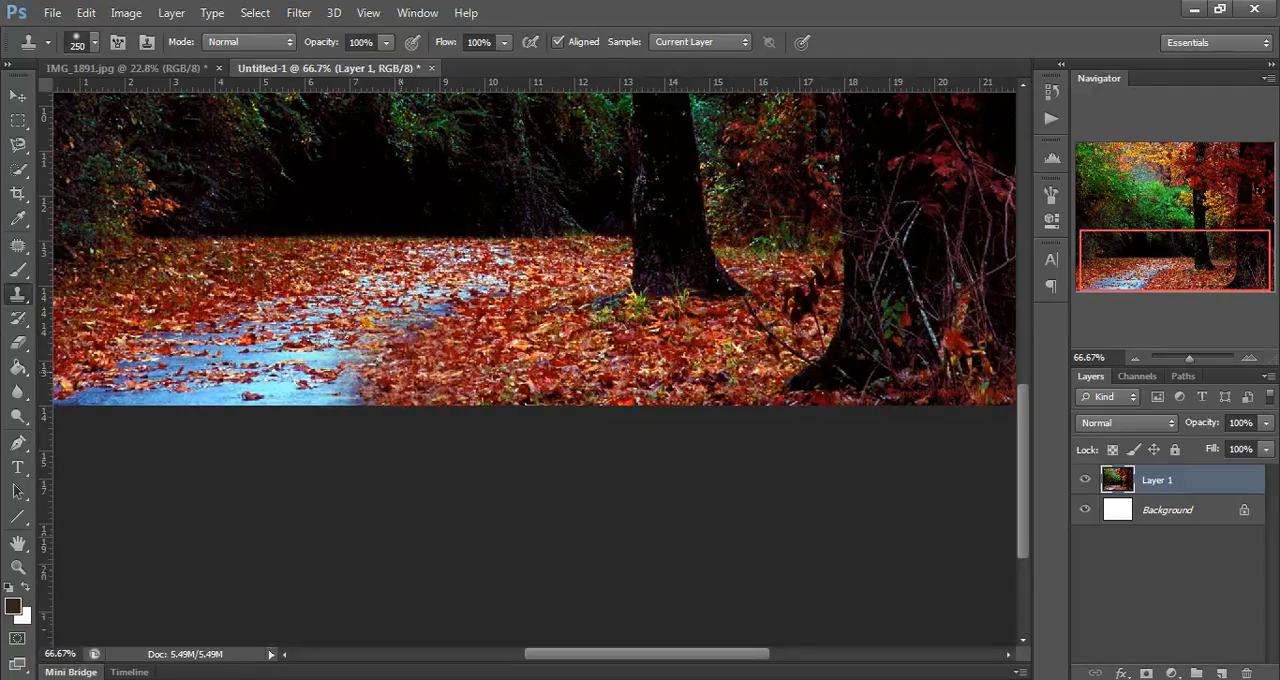
key(ctrl+z)
key(bracketleft)
key(bracketleft)
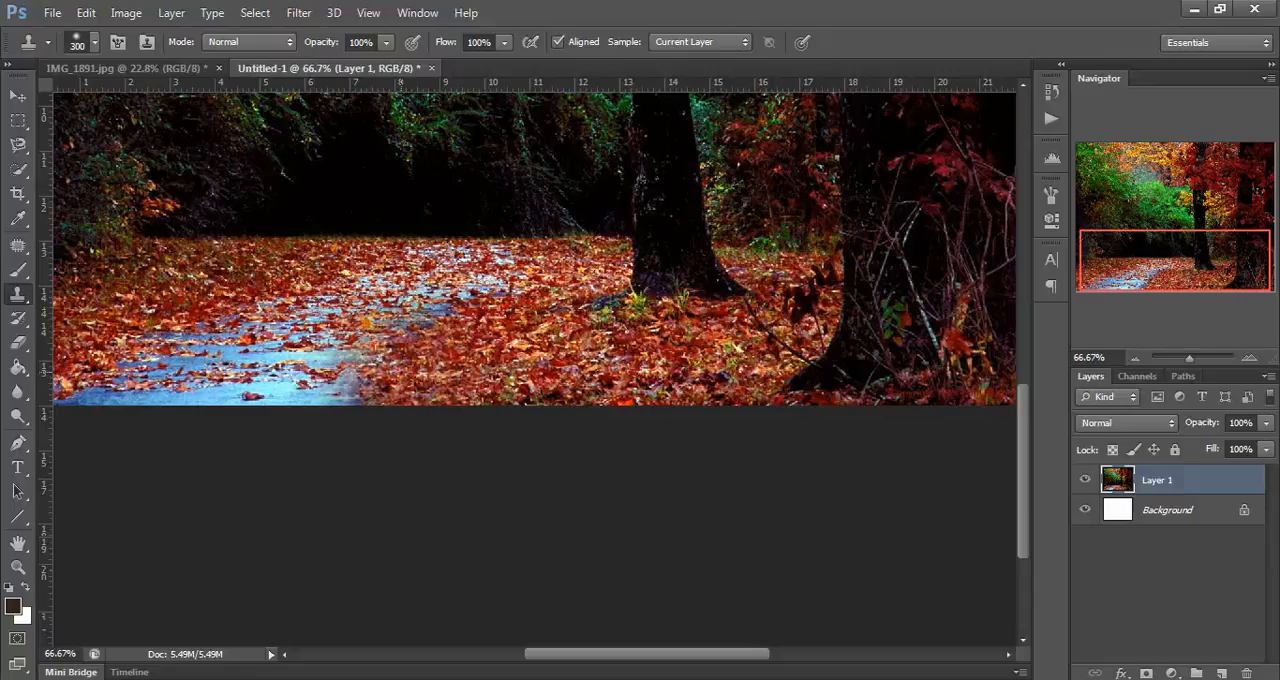
key(bracketleft)
key(bracketleft)
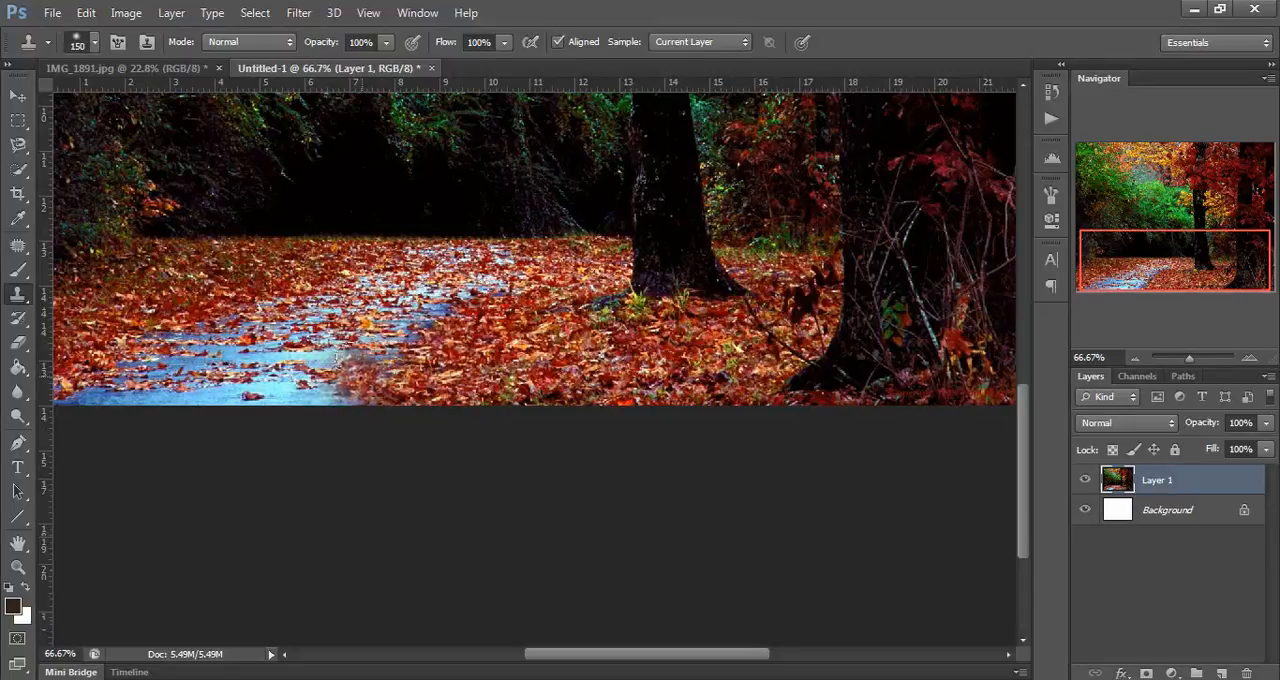
mouse_move(378, 380)
mouse_down()
mouse_move(283, 382)
mouse_move(335, 368)
mouse_move(368, 376)
mouse_move(240, 394)
mouse_move(110, 370)
mouse_move(80, 390)
mouse_up()
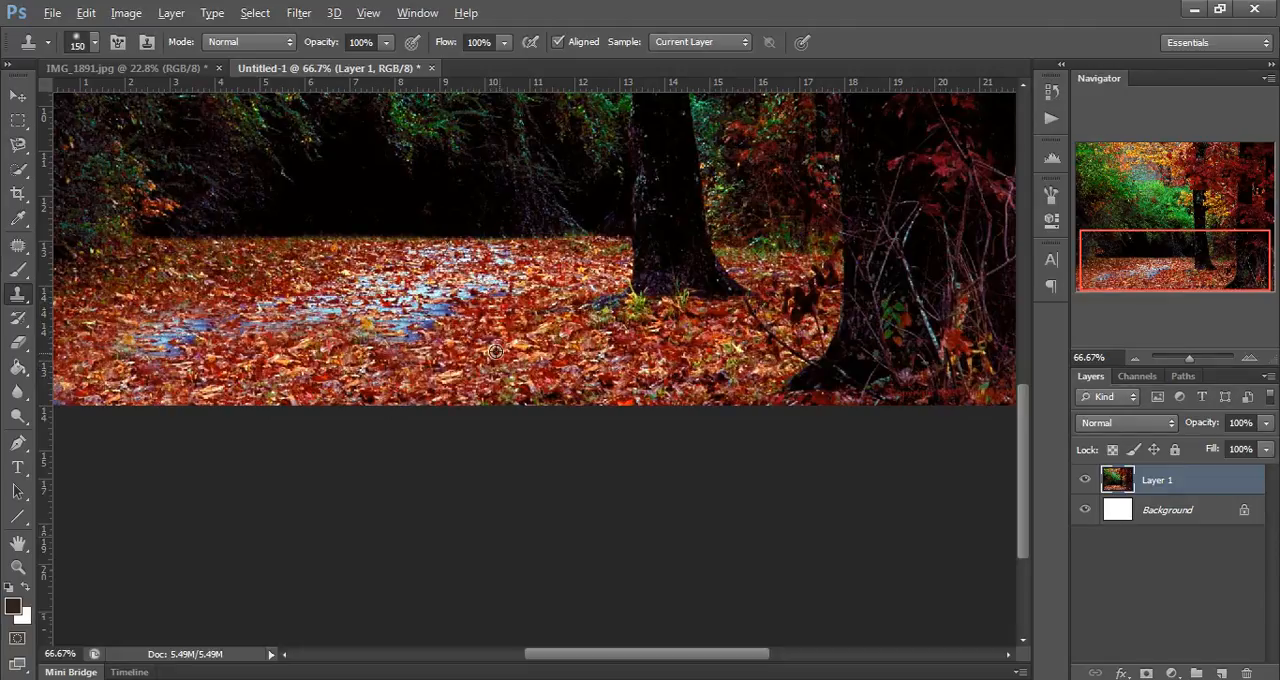
Step: Resample the leaves and clone them over the remaining blue path patches and the green weeds at the tree's base
mouse_move(499, 353)
mouse_down()
mouse_move(390, 315)
mouse_move(420, 318)
mouse_move(320, 310)
mouse_move(285, 330)
mouse_move(230, 320)
mouse_move(226, 300)
mouse_up()
drag(170, 328, 136, 342)
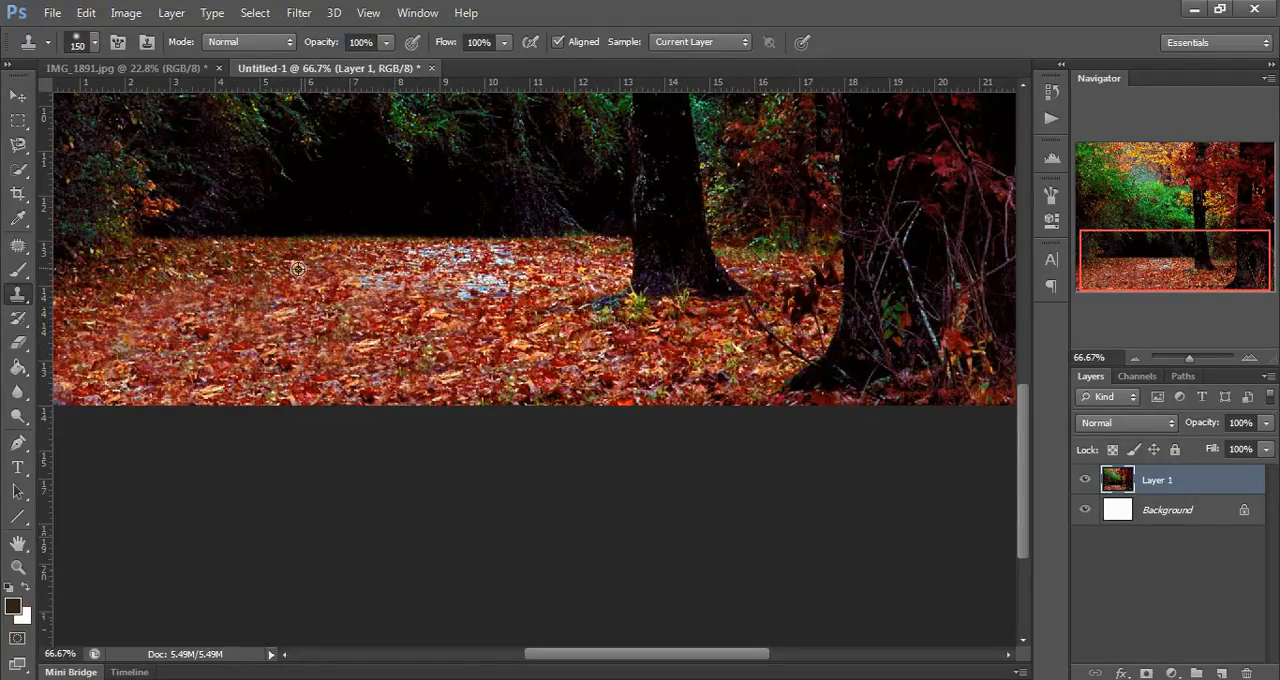
mouse_move(363, 250)
mouse_down()
mouse_move(475, 280)
mouse_move(500, 300)
mouse_move(488, 320)
mouse_up()
alt+click(495, 317)
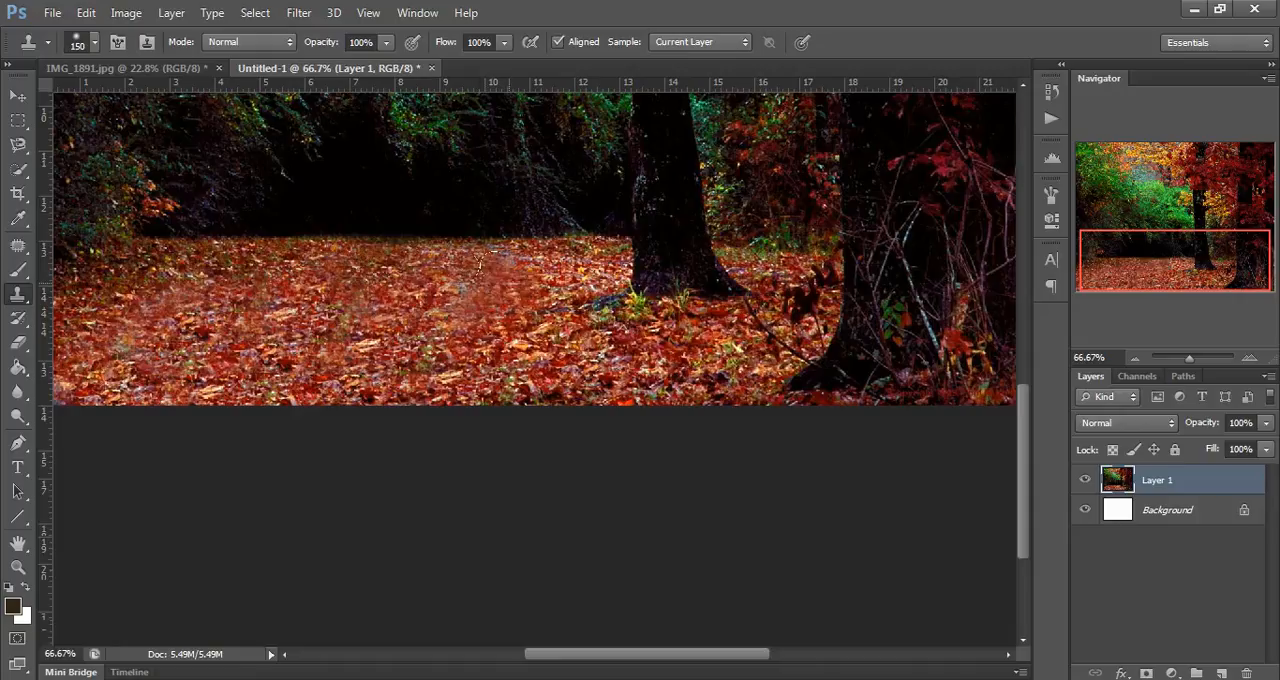
click(504, 277)
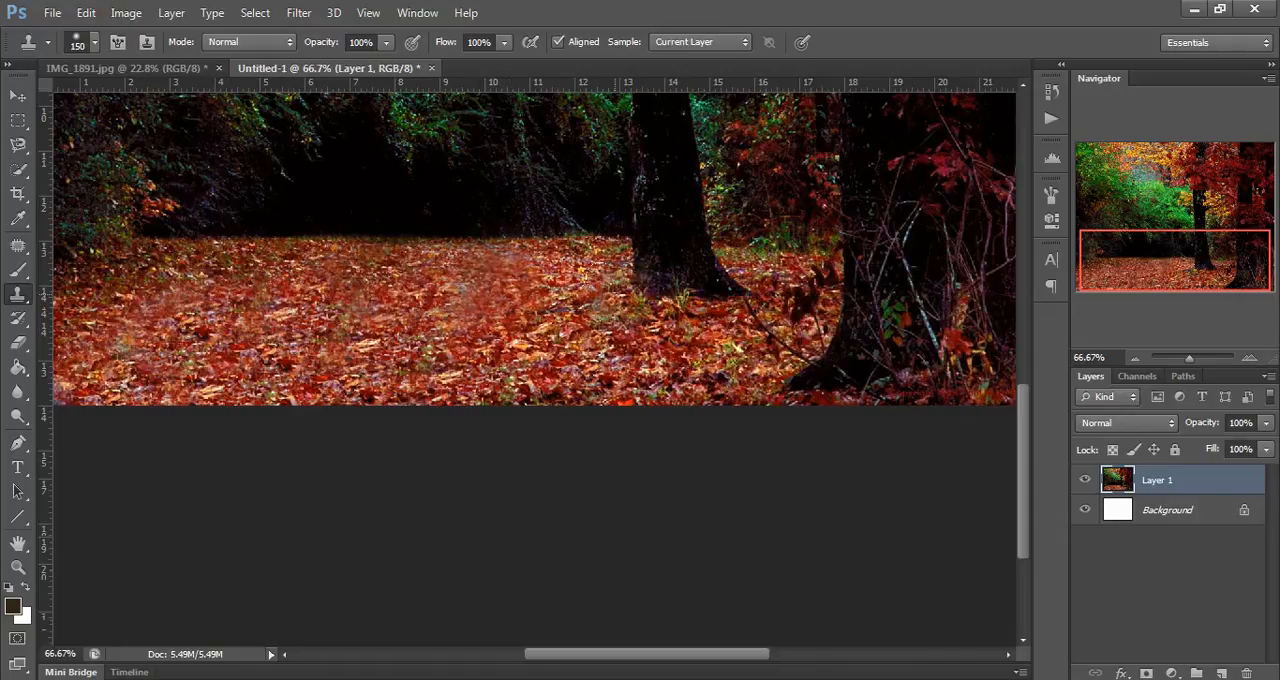
key(ctrl+minus)
key(ctrl+minus)
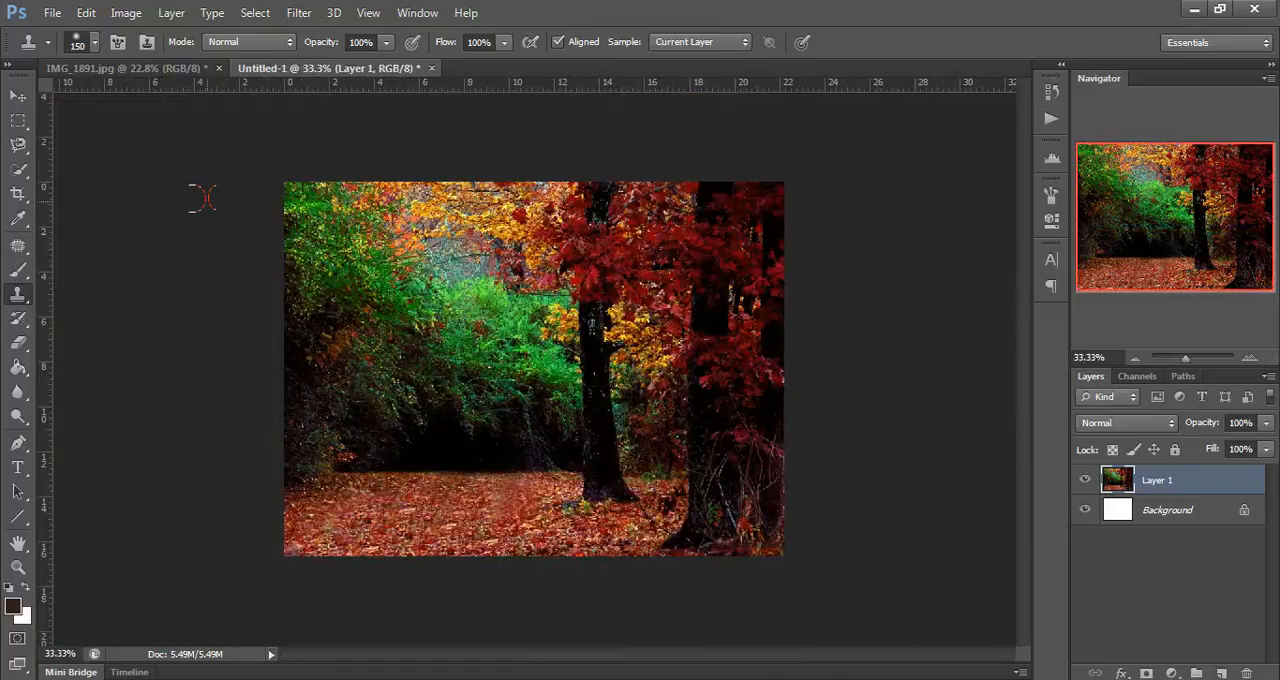